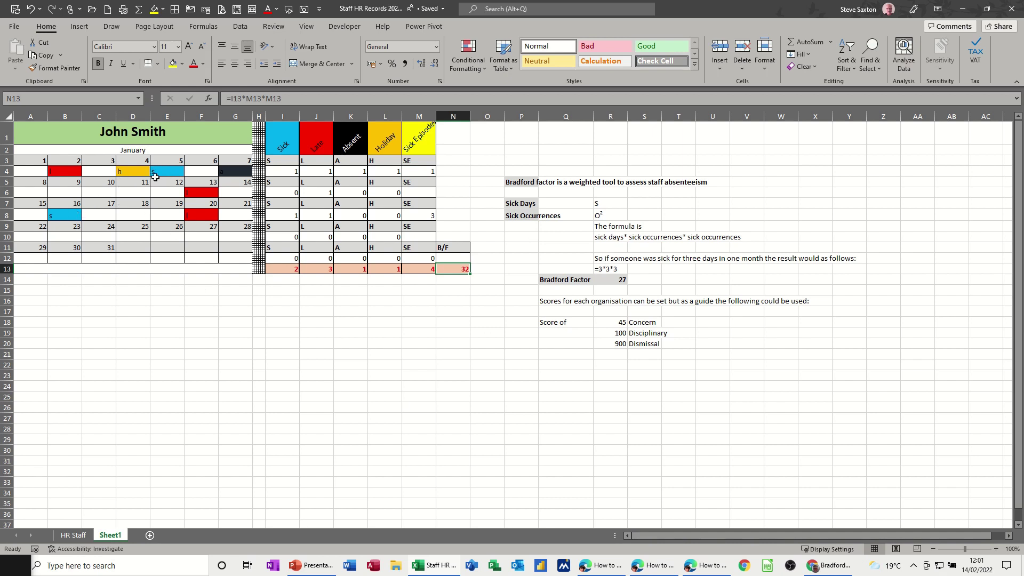
Step: Change the third week's sick episodes in M8 to 1 and confirm N13 shows 8
{"action": "left_click", "coordinate": [162, 172]}
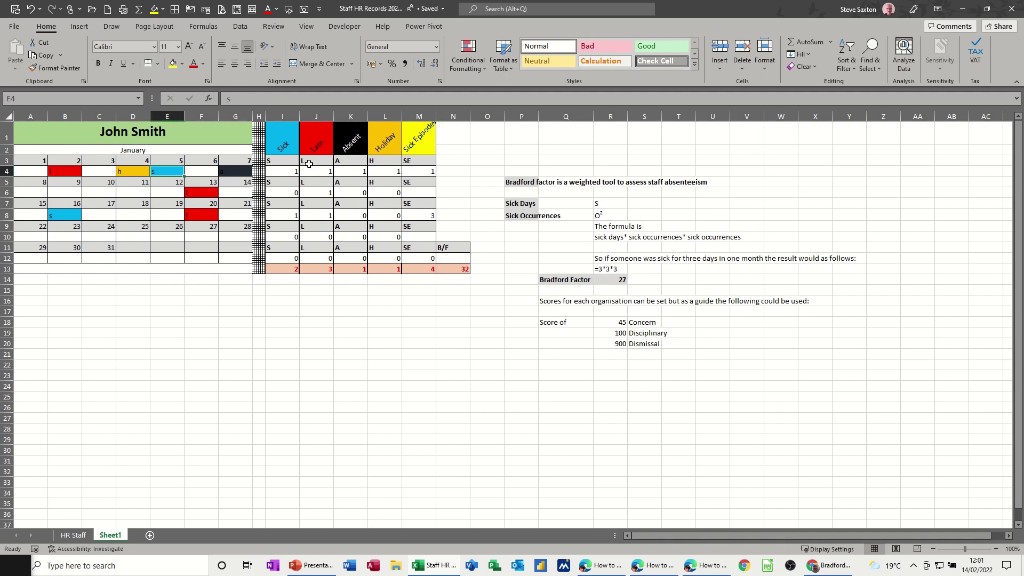
{"action": "left_click", "coordinate": [420, 169]}
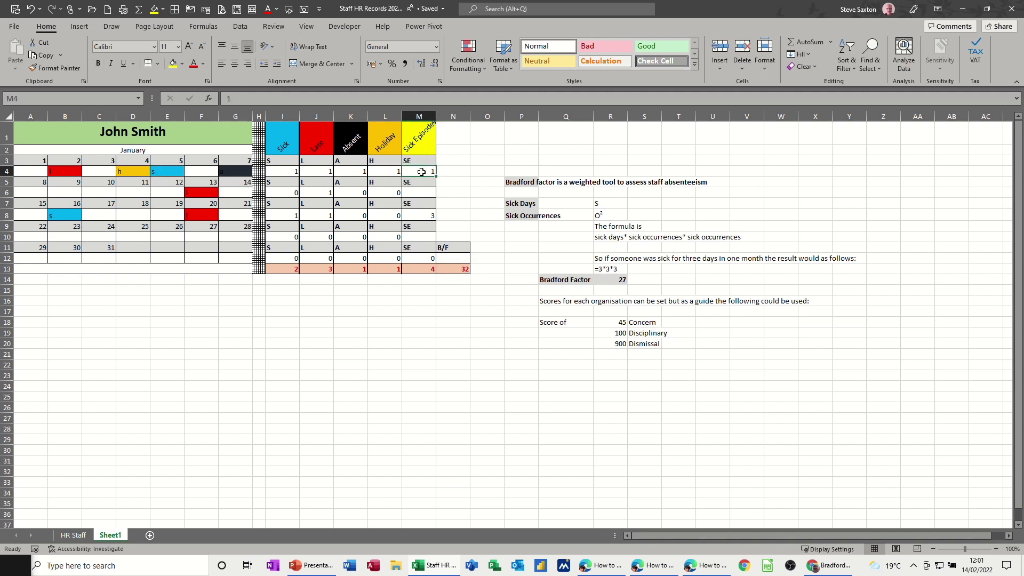
{"action": "left_click", "coordinate": [420, 217]}
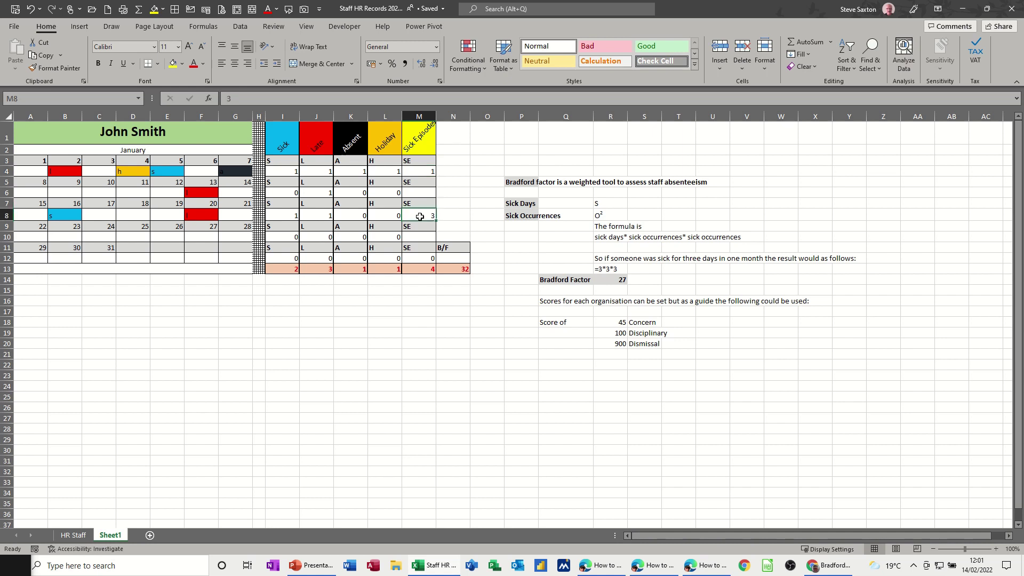
{"action": "type", "text": "1"}
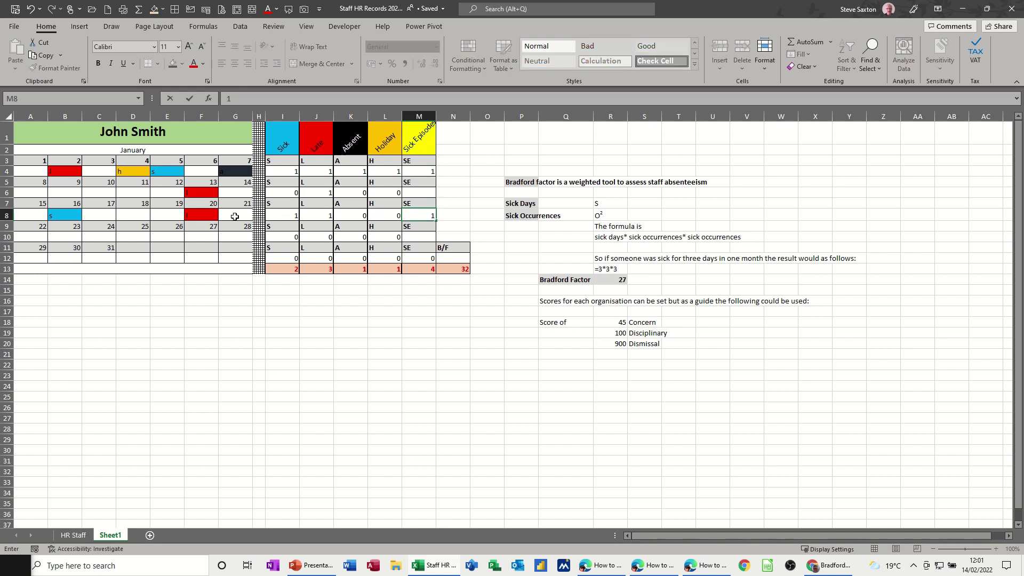
{"action": "left_click", "coordinate": [402, 307]}
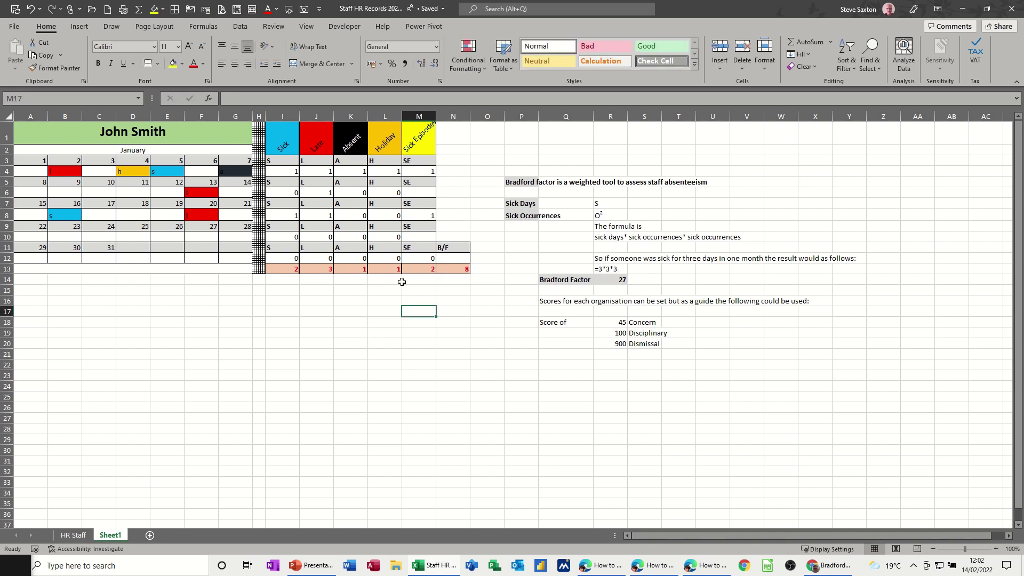
{"action": "left_click", "coordinate": [449, 268]}
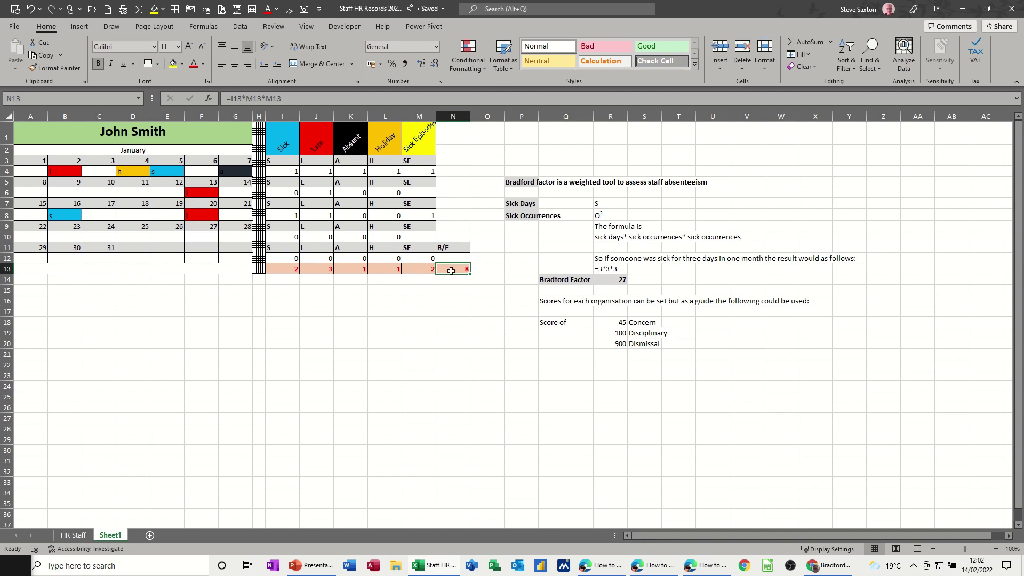
Step: Enter sick marks 's' in C8 and D8 and review the week's sick days
{"action": "left_click", "coordinate": [96, 217]}
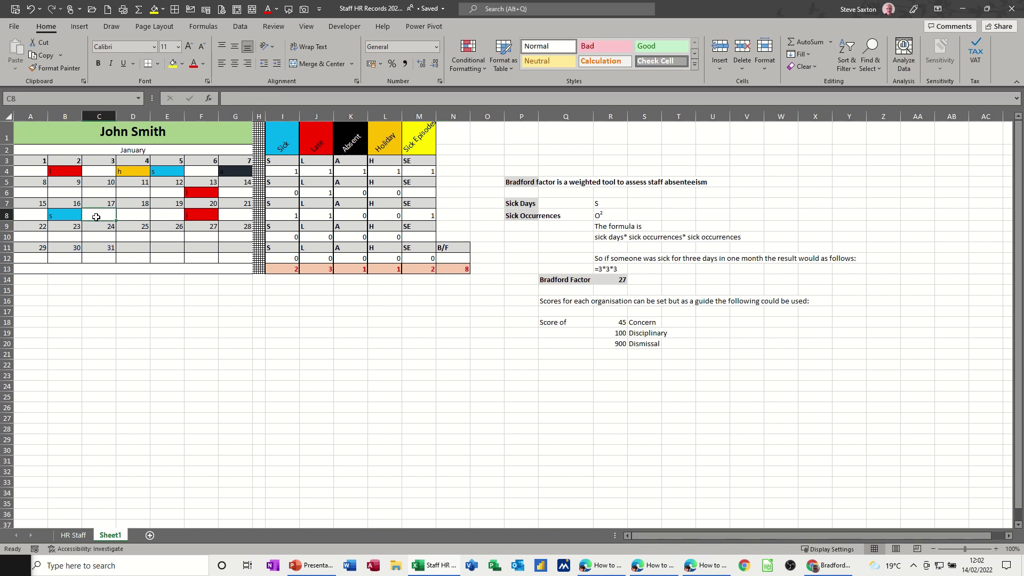
{"action": "type", "text": "s"}
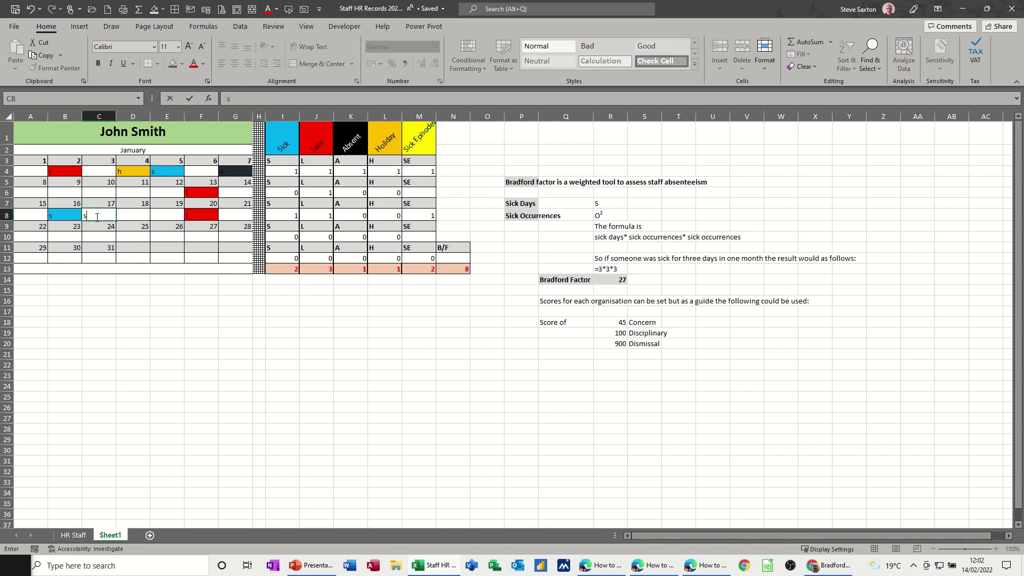
{"action": "left_click", "coordinate": [129, 217]}
{"action": "type", "text": "s"}
{"action": "left_click", "coordinate": [131, 236]}
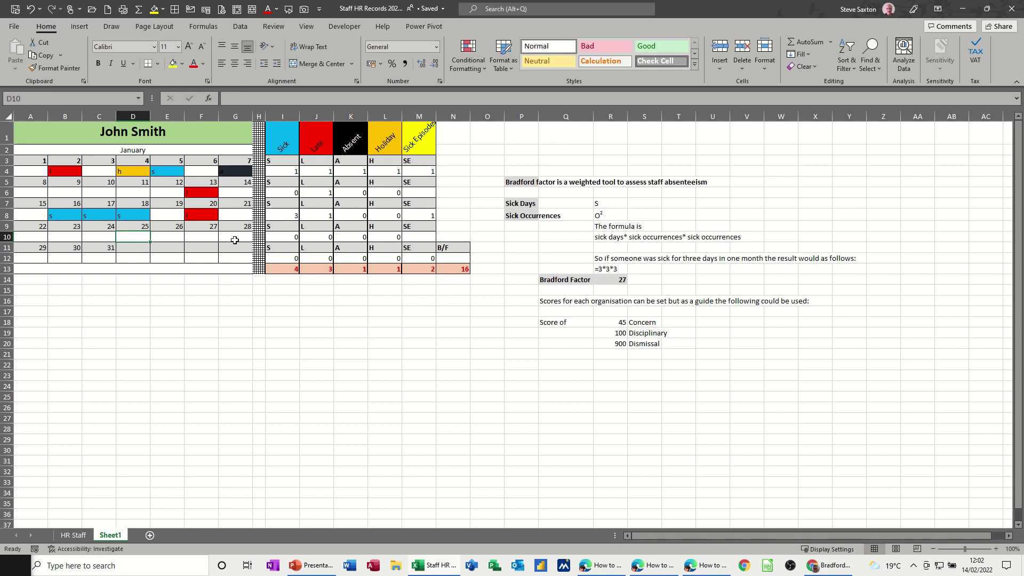
{"action": "left_click_drag", "start_coordinate": [53, 214], "coordinate": [122, 215]}
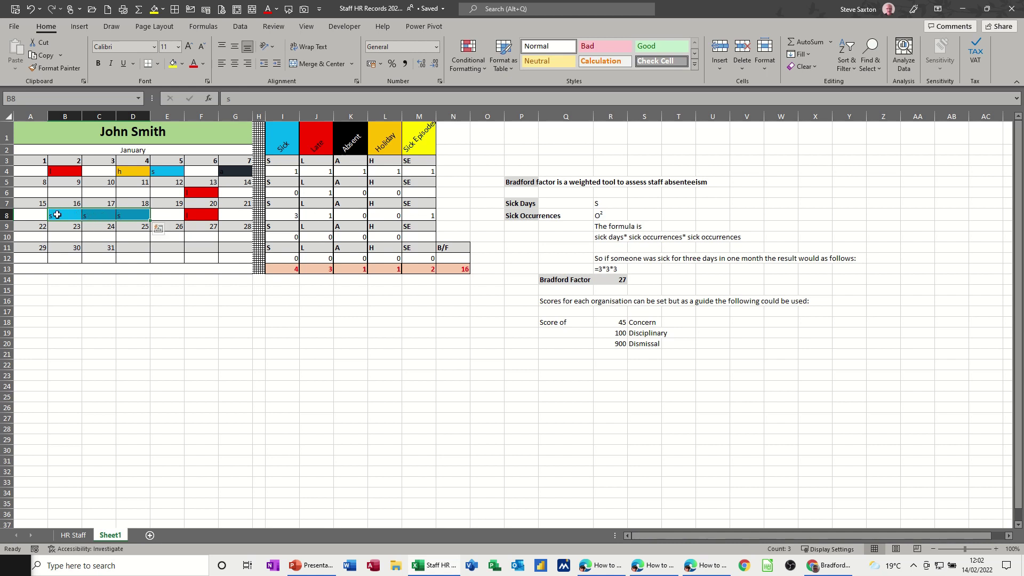
{"action": "left_click", "coordinate": [415, 213]}
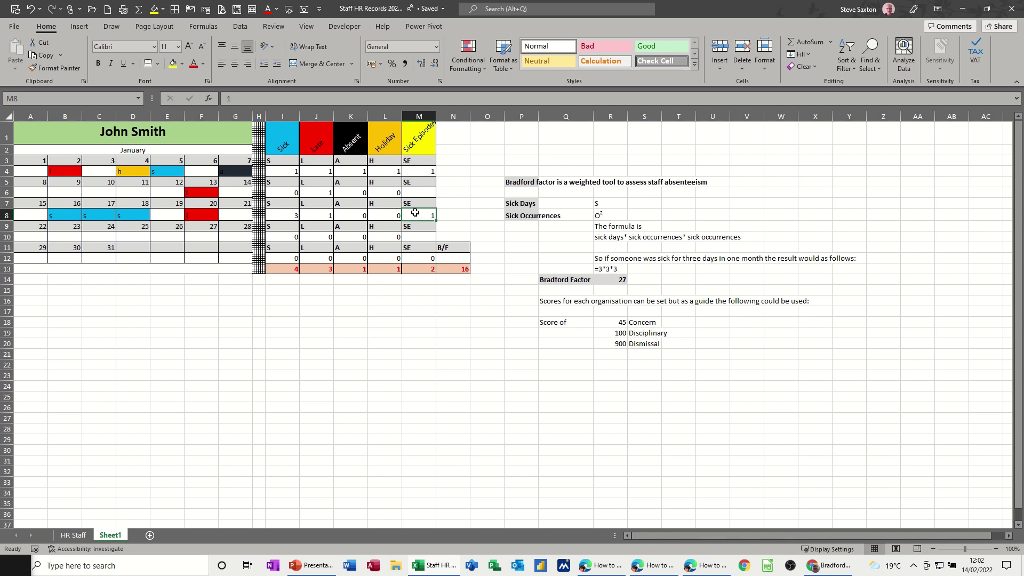
Step: Clear the sick mark in C8 and set M8's sick episodes to 2, checking N13
{"action": "left_click", "coordinate": [98, 218]}
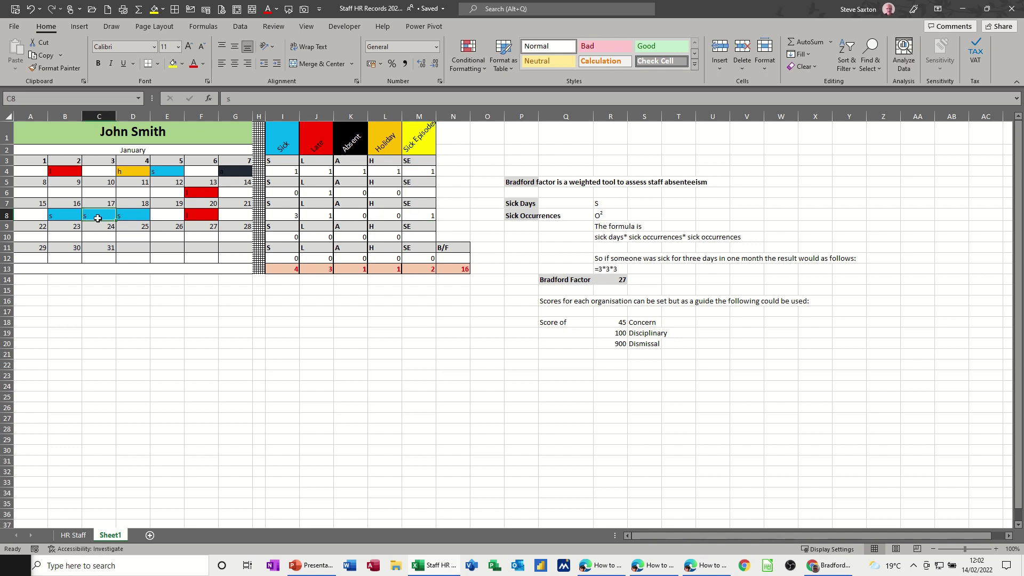
{"action": "key", "text": "Delete"}
{"action": "left_click", "coordinate": [425, 217]}
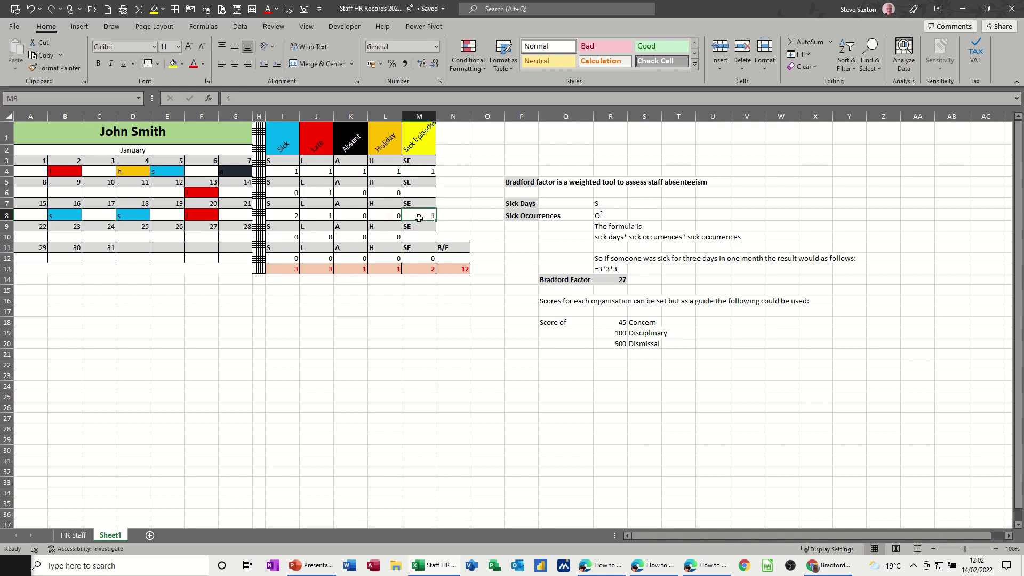
{"action": "type", "text": "2"}
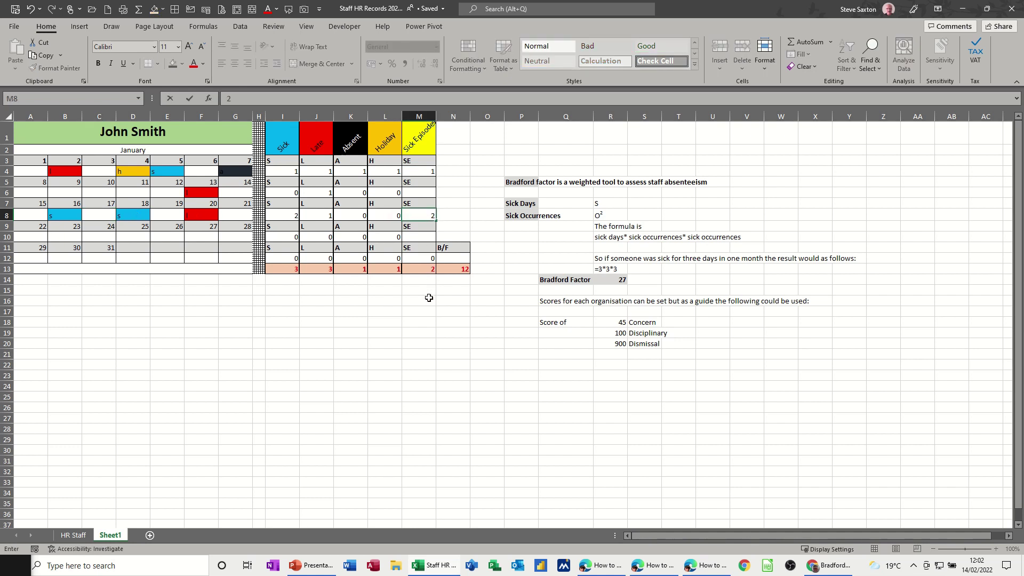
{"action": "left_click", "coordinate": [426, 299]}
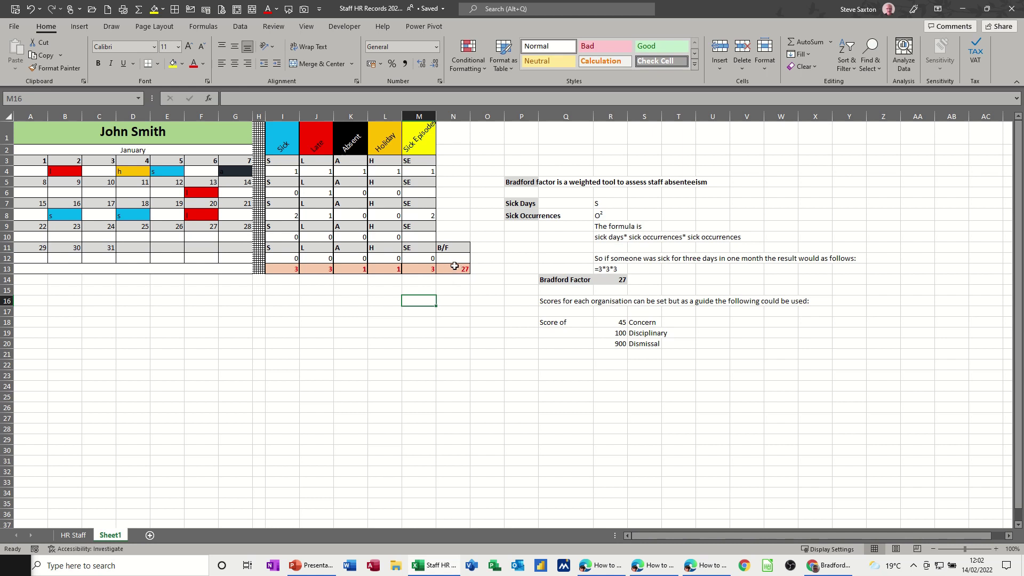
{"action": "left_click", "coordinate": [451, 267]}
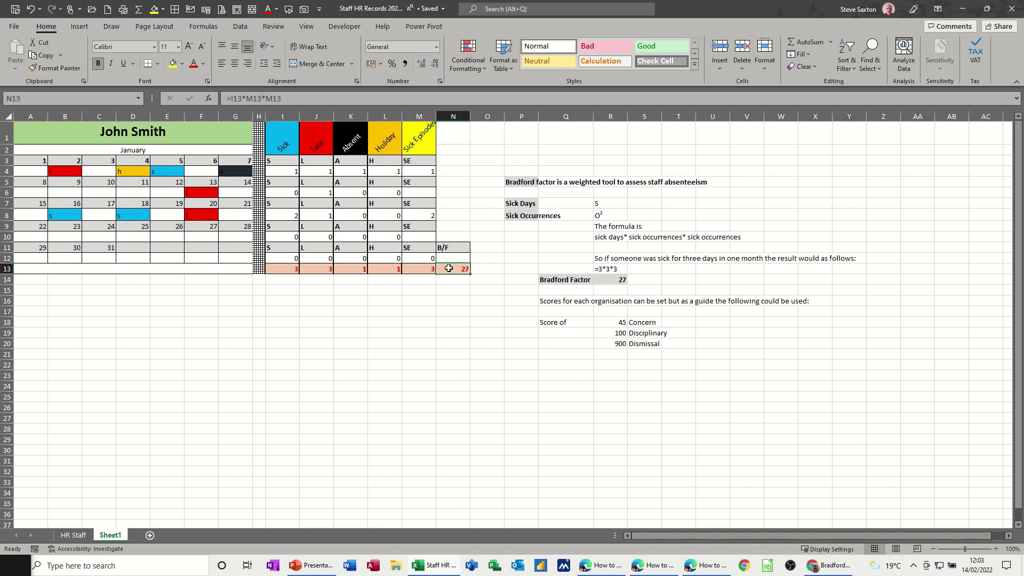
Step: Enter 's' in C10 and E10 for 24 and 26 January, and 2 episodes in M10
{"action": "left_click", "coordinate": [98, 239]}
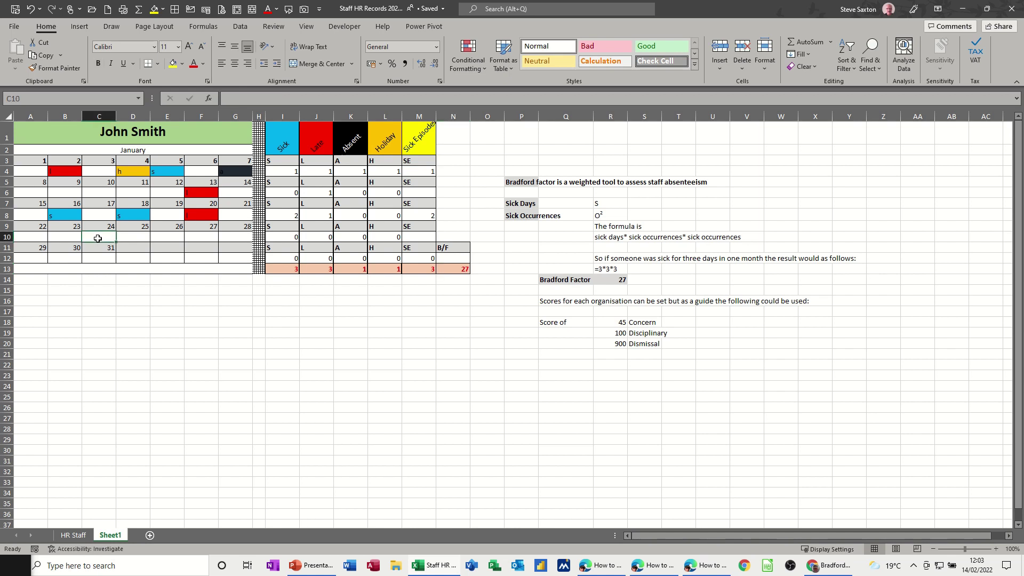
{"action": "type", "text": "s"}
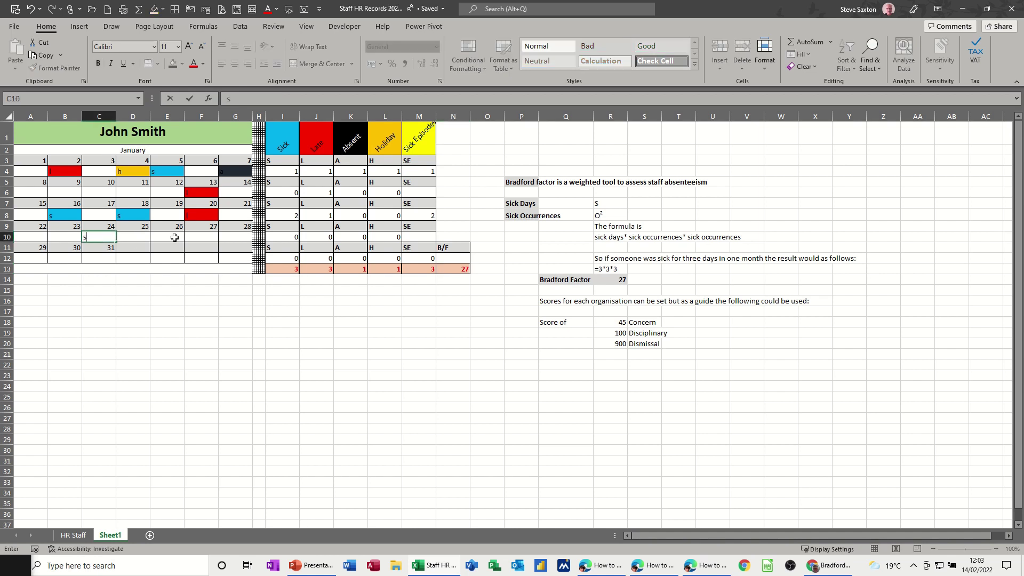
{"action": "left_click", "coordinate": [170, 238]}
{"action": "type", "text": "s"}
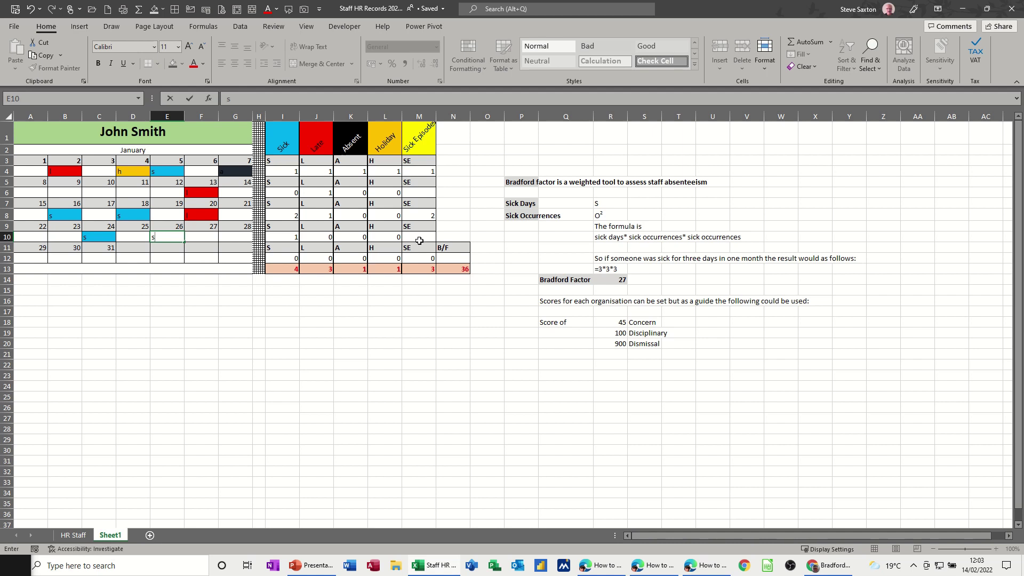
{"action": "left_click", "coordinate": [419, 238]}
{"action": "type", "text": "2"}
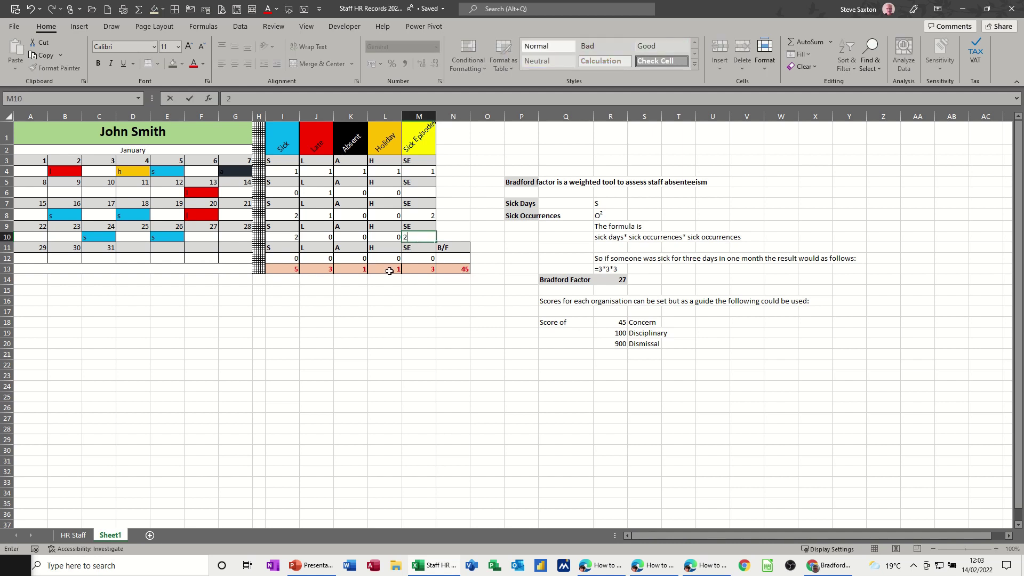
{"action": "left_click", "coordinate": [329, 303]}
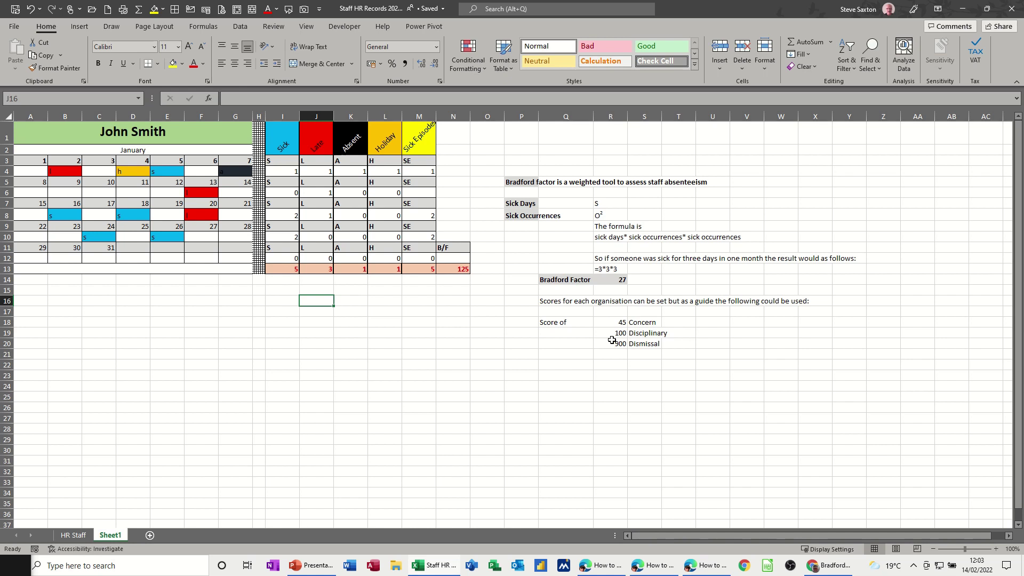
Step: Delete the sick marks in C10:E10 and the sick episodes count in M10
{"action": "left_click_drag", "start_coordinate": [92, 237], "coordinate": [151, 238]}
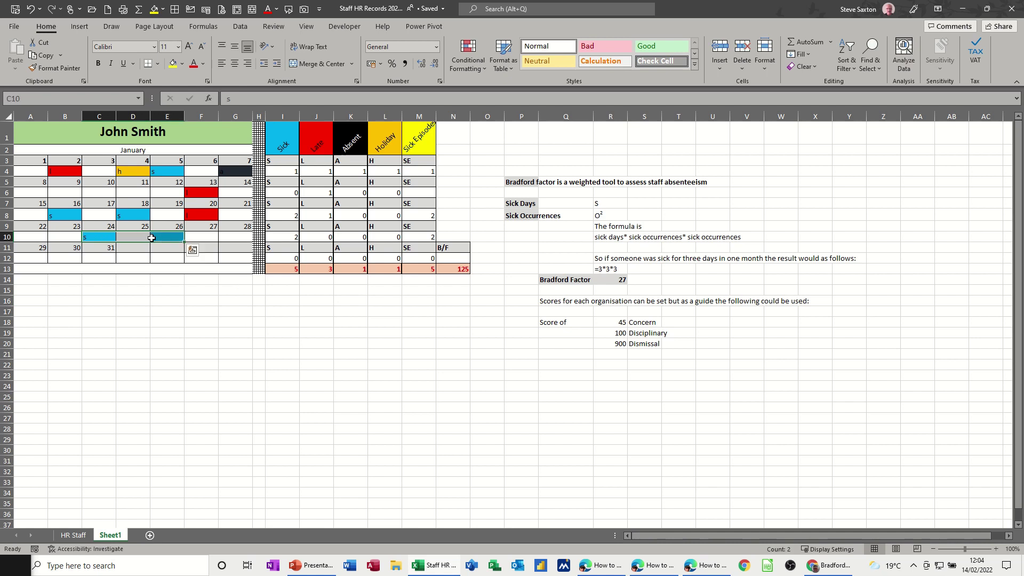
{"action": "key", "text": "Delete"}
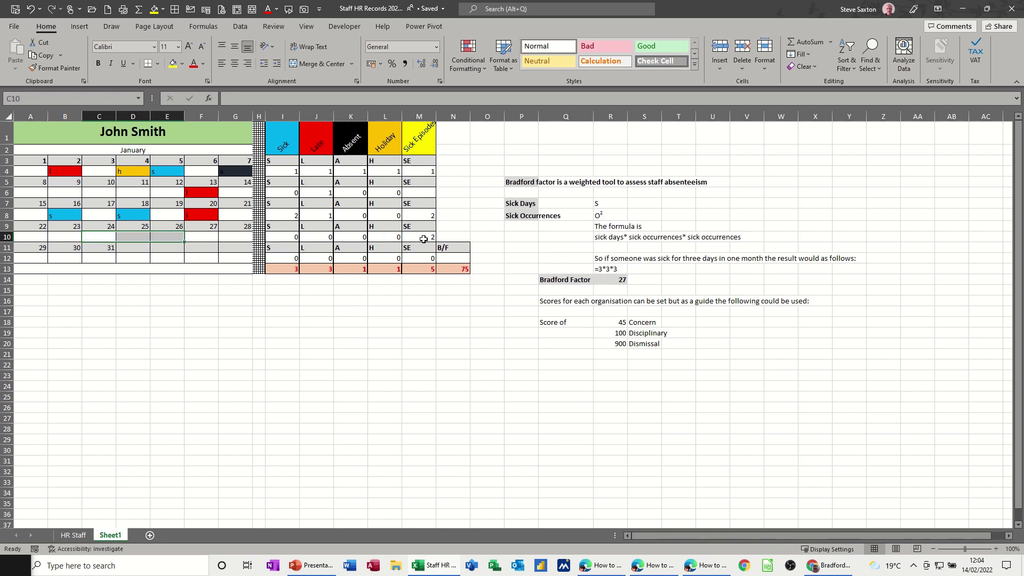
{"action": "left_click", "coordinate": [424, 239]}
{"action": "key", "text": "Delete"}
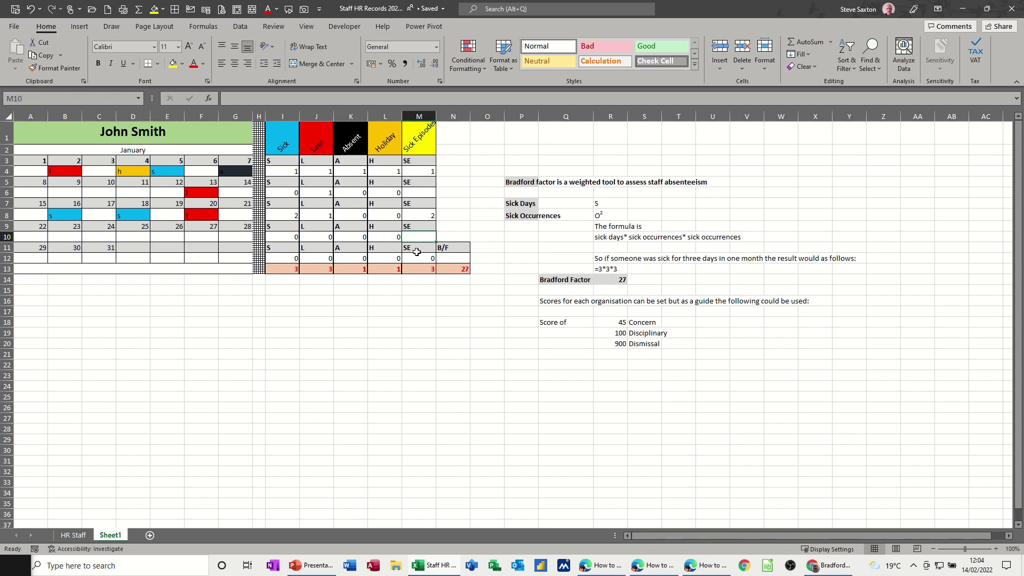
{"action": "left_click", "coordinate": [417, 171]}
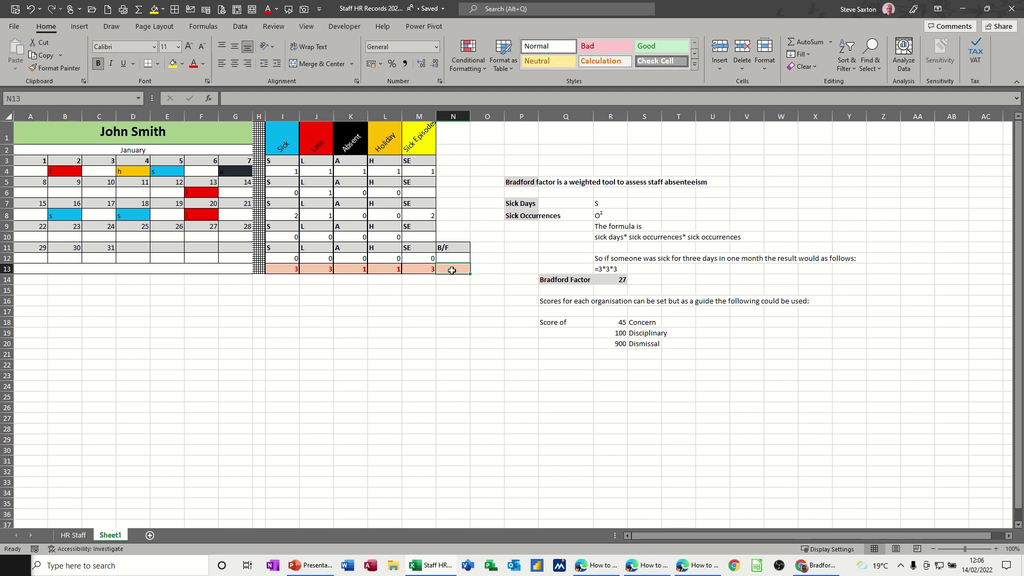
Step: Enter the Bradford Factor formula =I13*M13*M13 in N13
{"action": "type", "text": "="}
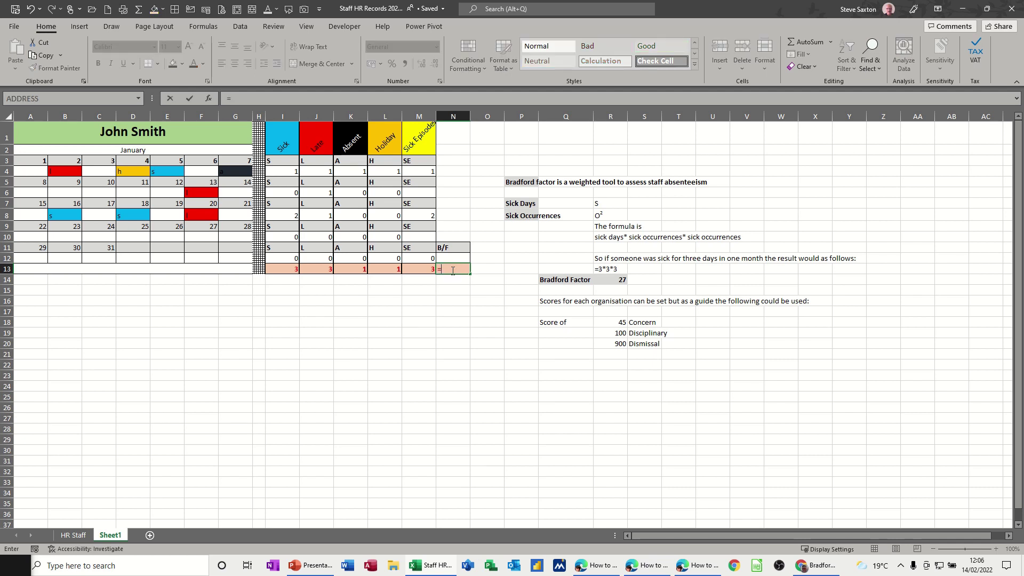
{"action": "left_click", "coordinate": [291, 268]}
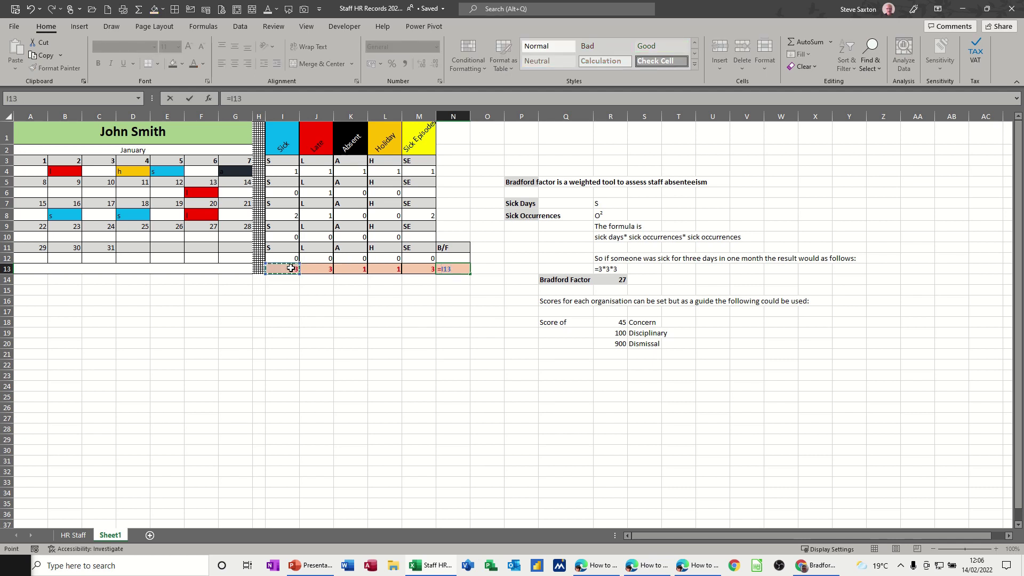
{"action": "type", "text": "*"}
{"action": "left_click", "coordinate": [423, 272]}
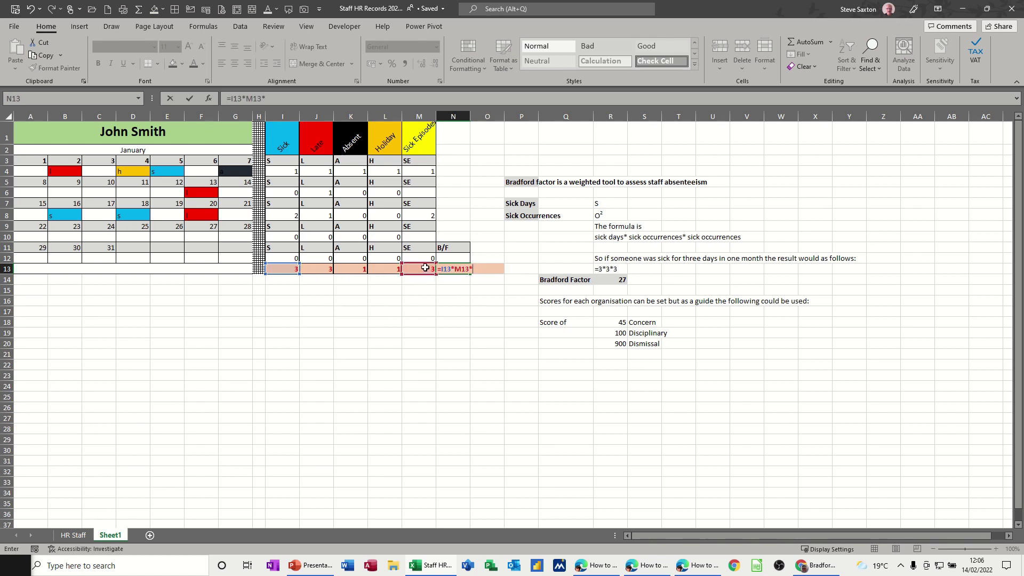
{"action": "type", "text": "*"}
{"action": "left_click", "coordinate": [424, 269]}
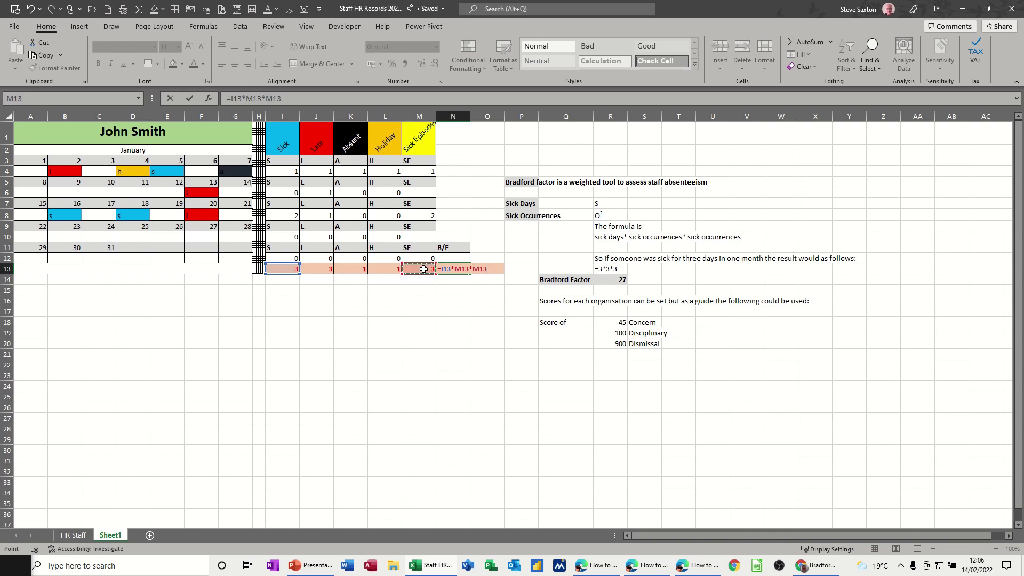
{"action": "left_click", "coordinate": [188, 99]}
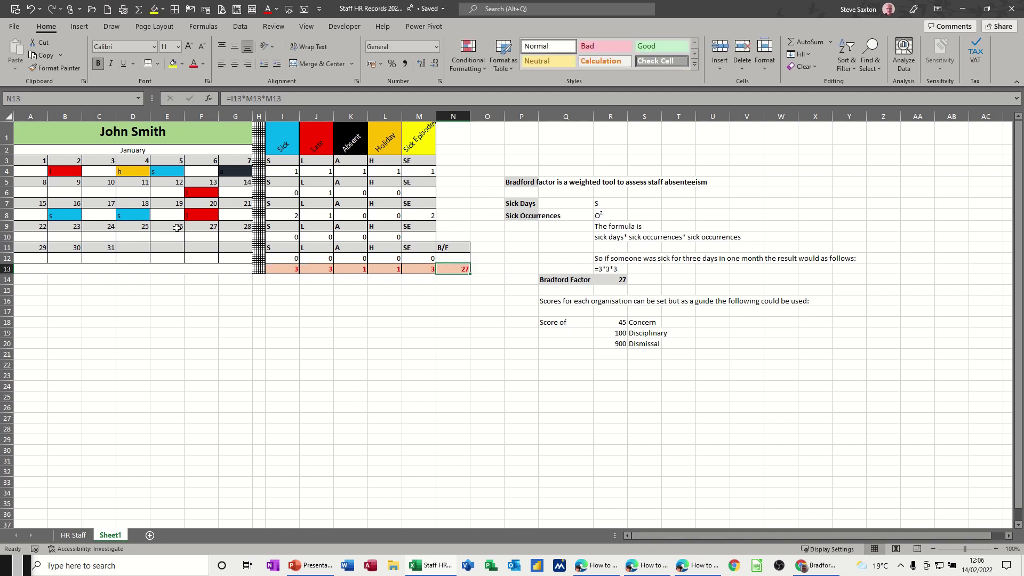
Step: Enter 's' in D10 and F10 for 25 and 27 January, and 2 episodes in M10
{"action": "left_click", "coordinate": [142, 238]}
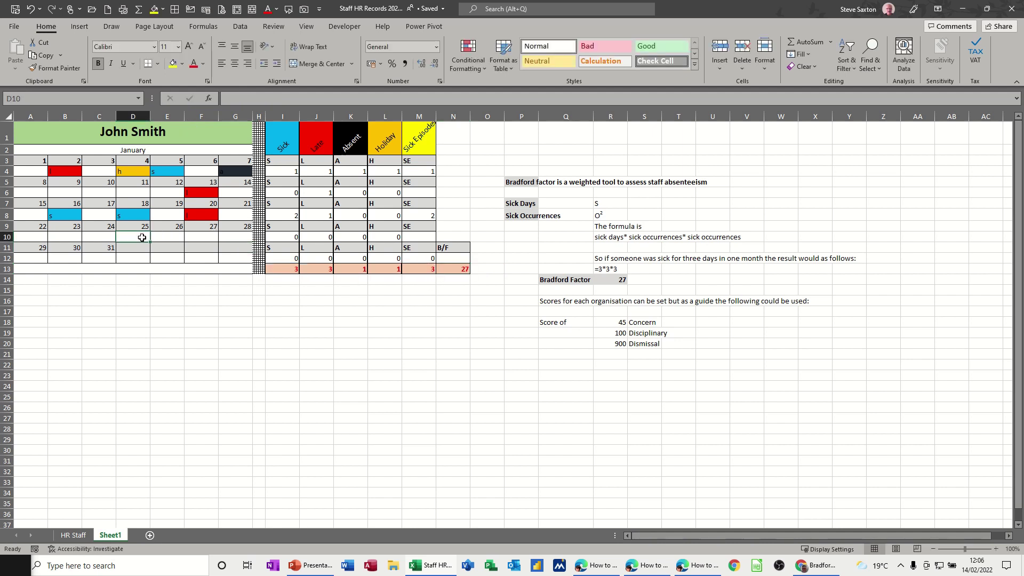
{"action": "type", "text": "s"}
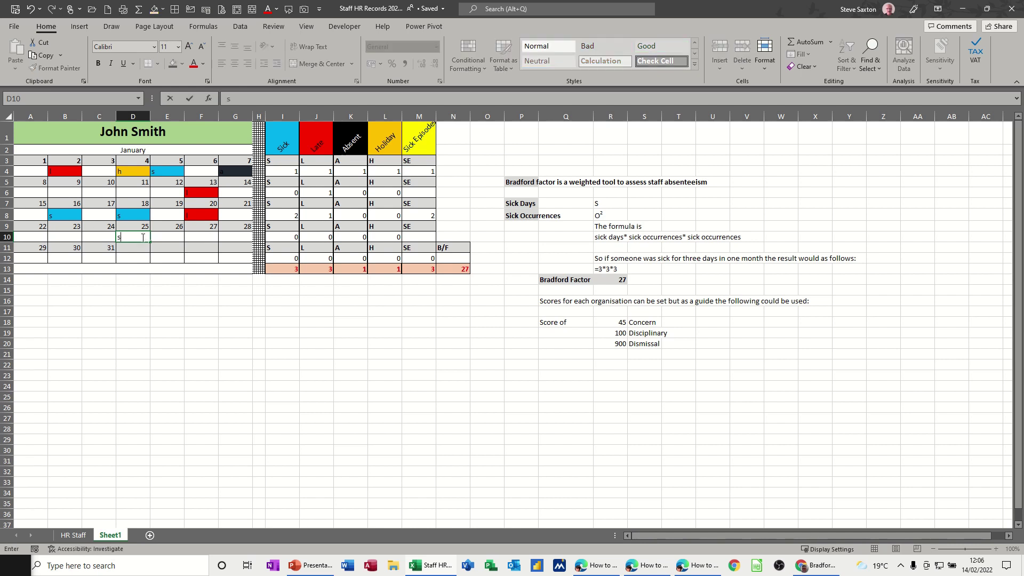
{"action": "left_click", "coordinate": [193, 240]}
{"action": "type", "text": "s"}
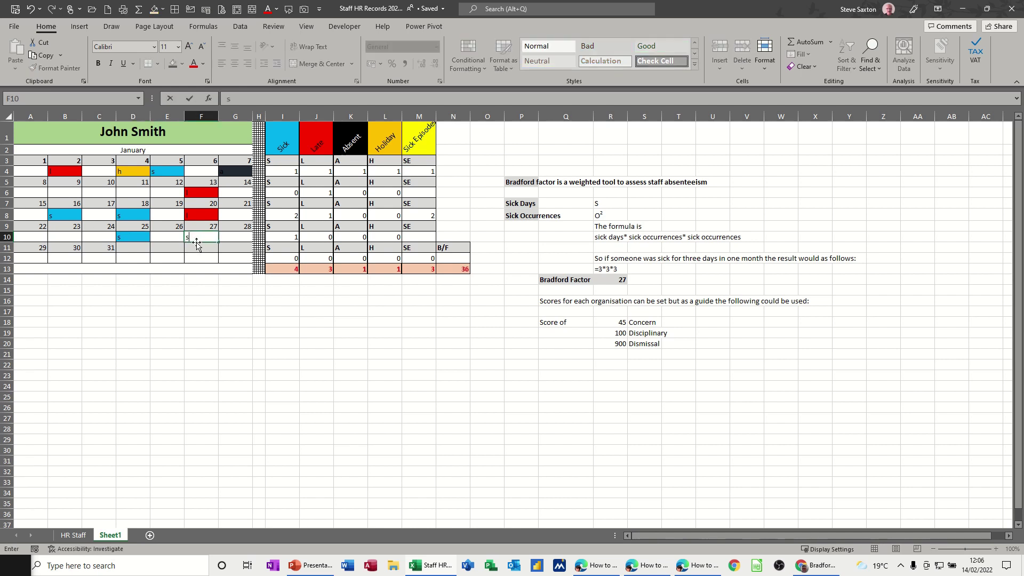
{"action": "left_click", "coordinate": [196, 258]}
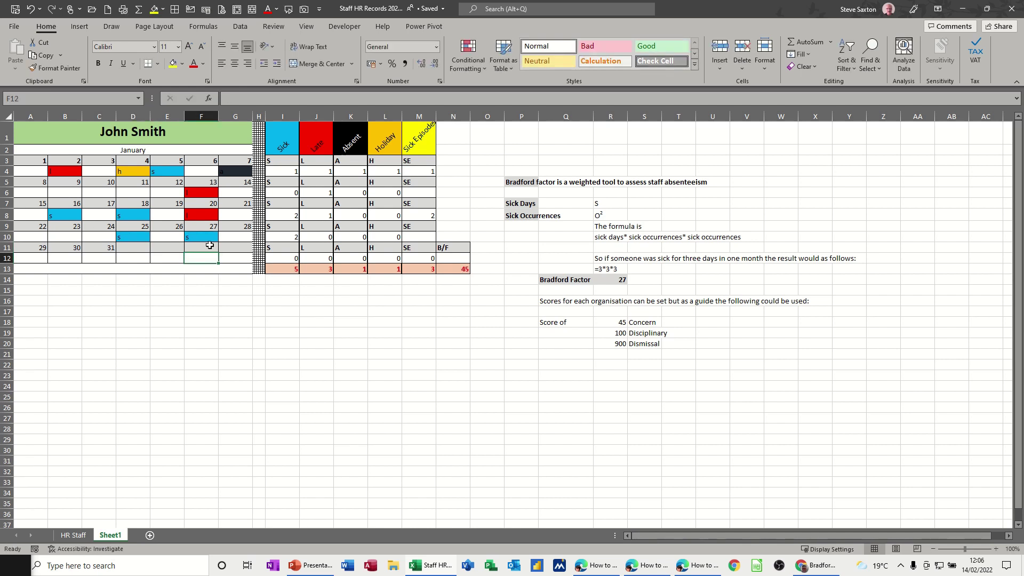
{"action": "left_click", "coordinate": [408, 239]}
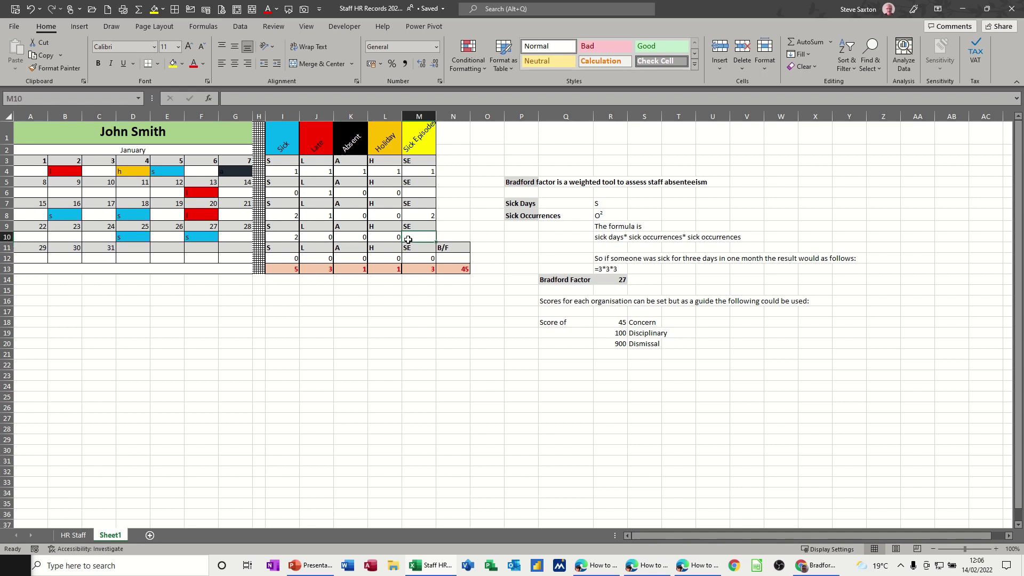
{"action": "type", "text": "2"}
{"action": "left_click", "coordinate": [408, 298]}
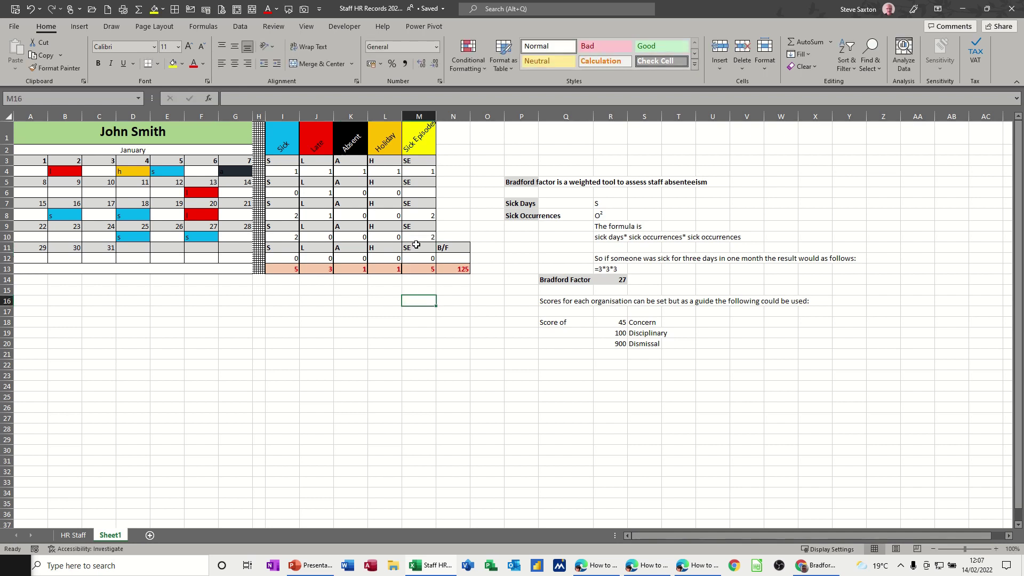